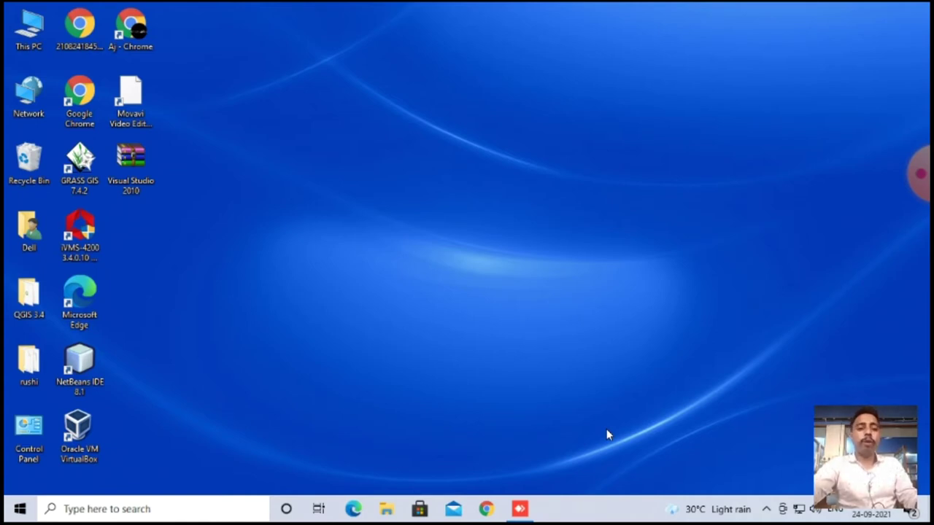
- Open the Visual Studio 2010 archive from the desktop, dismiss the WinRAR licence notice, and go into Visual Studio 2010\Setup
key("v")
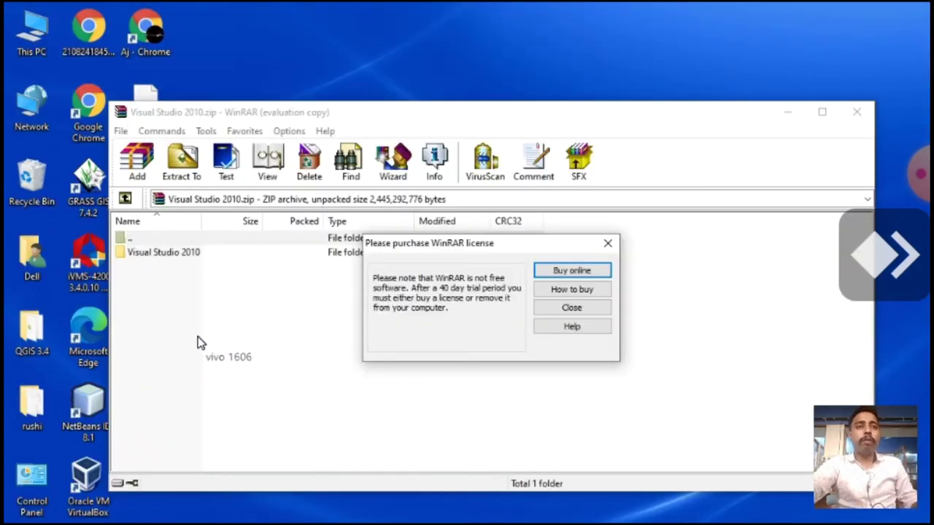
key("Escape")
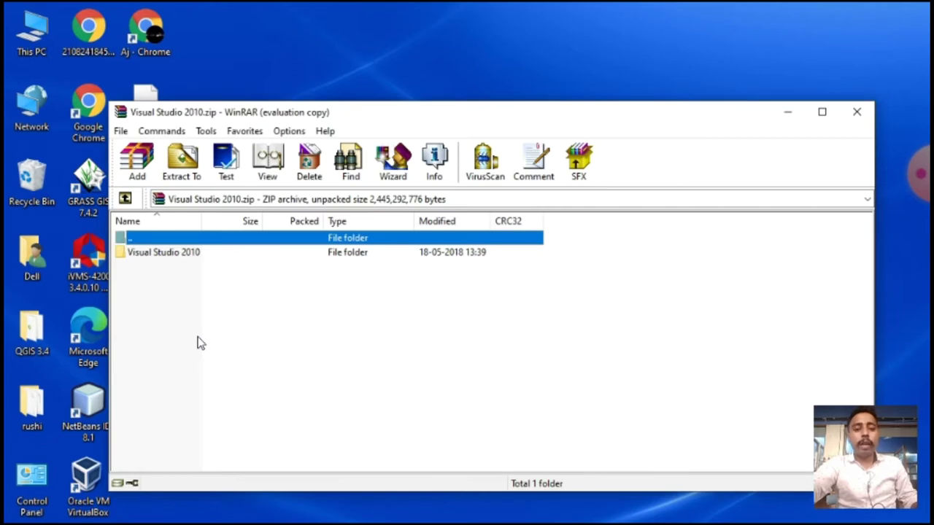
key("Down")
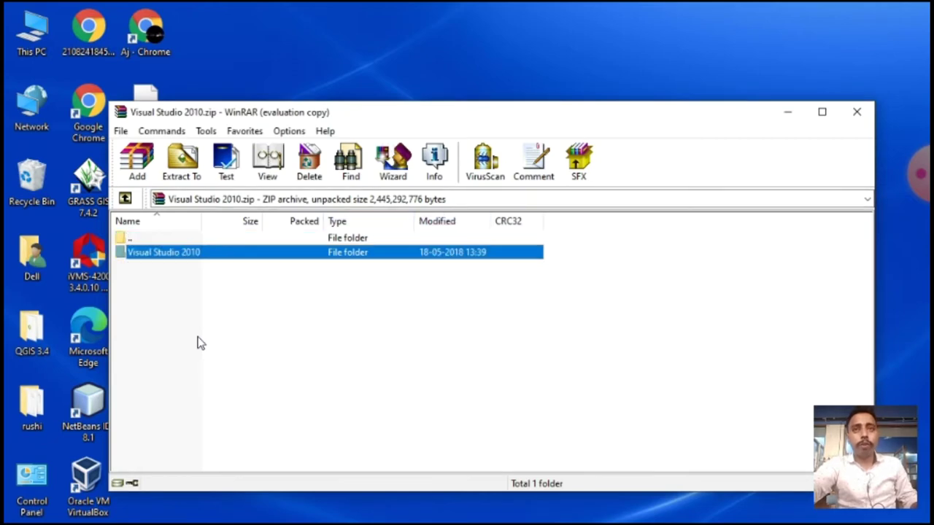
key("Return")
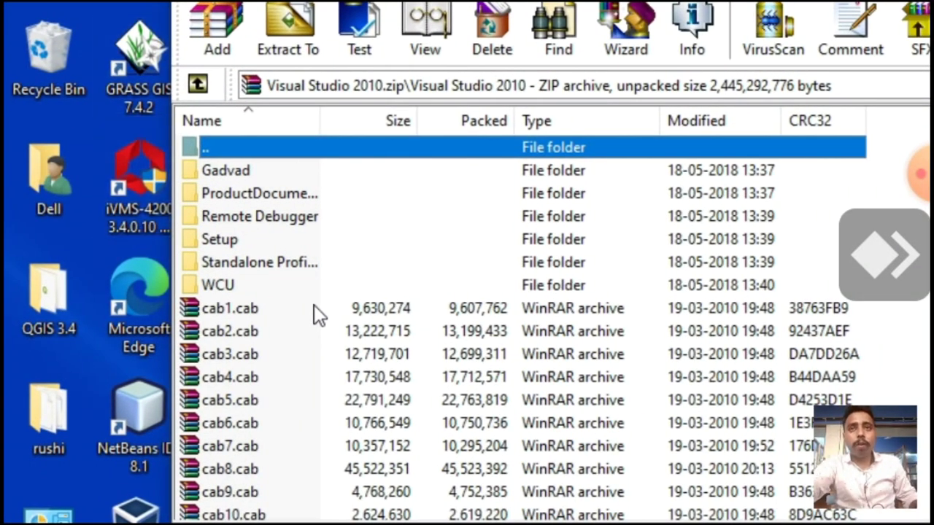
double_click(314, 240)
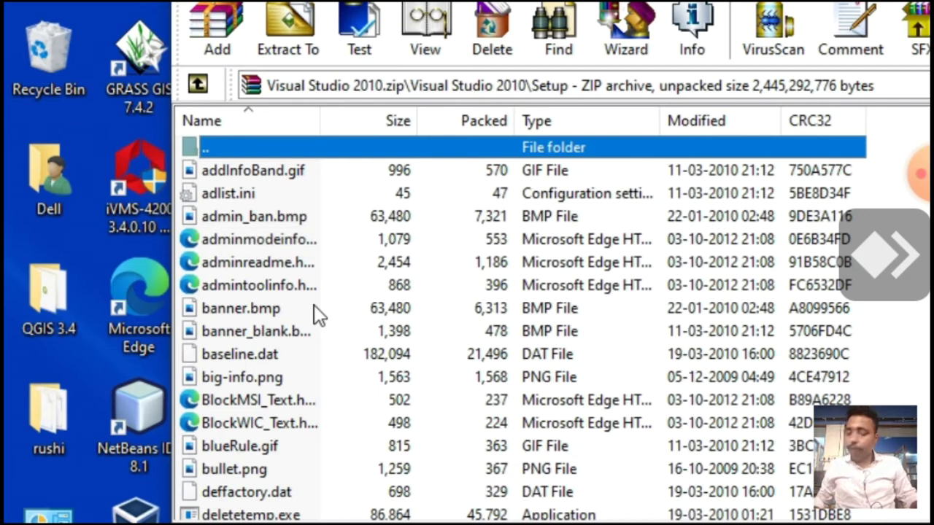
- Run setup.exe from the Setup folder and allow it to make changes to the device
key("s")
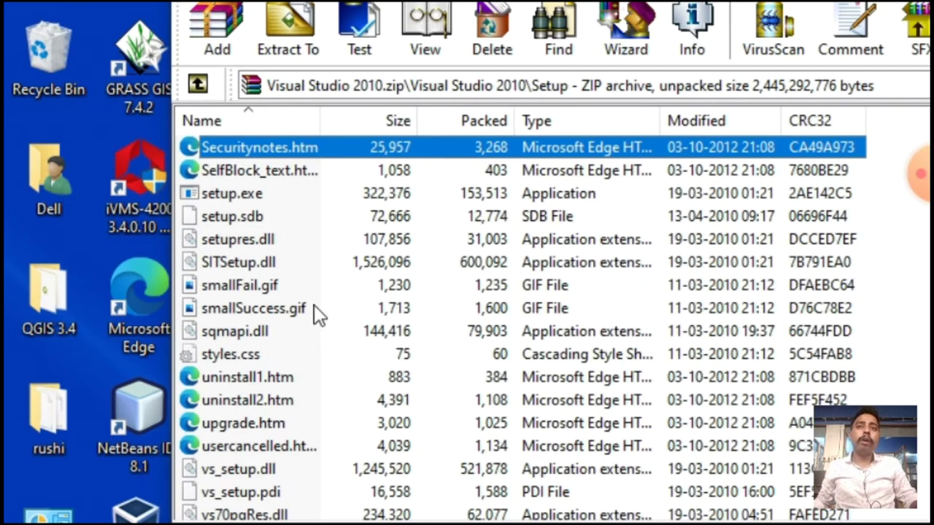
key("Down")
key("Down")
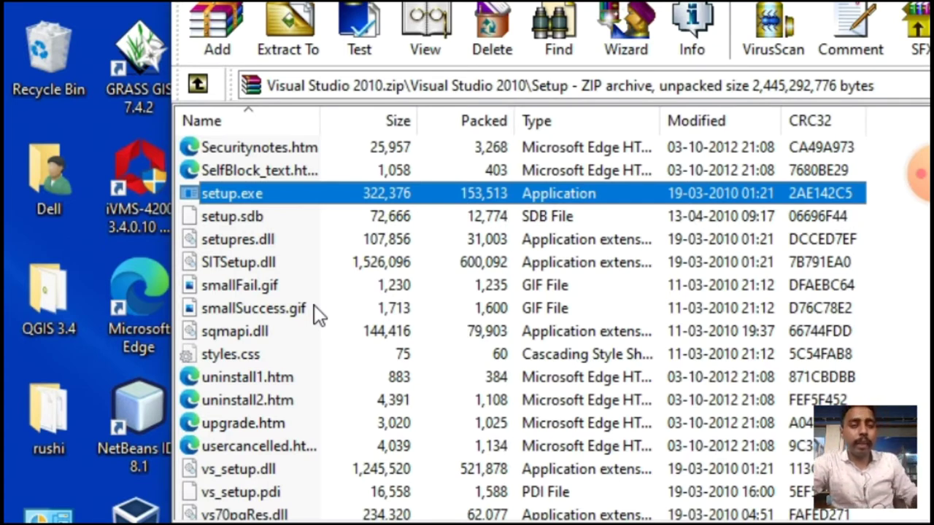
key("Return")
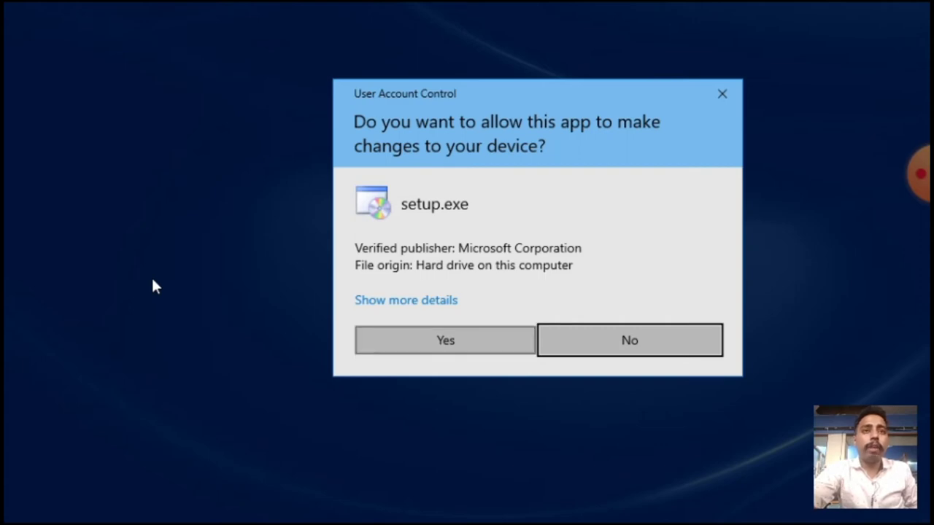
key("alt+y")
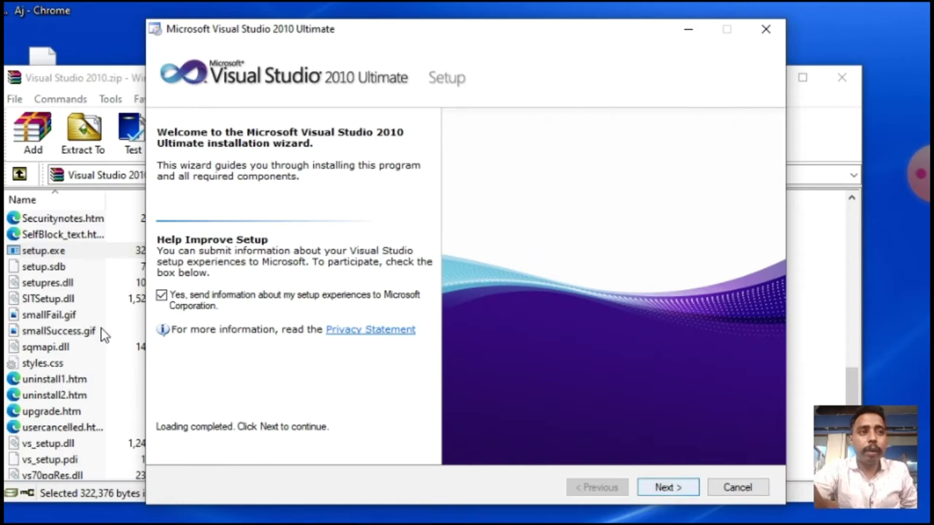
- Continue past the setup wizard's welcome page and accept the license terms to reach the installation options
key("Return")
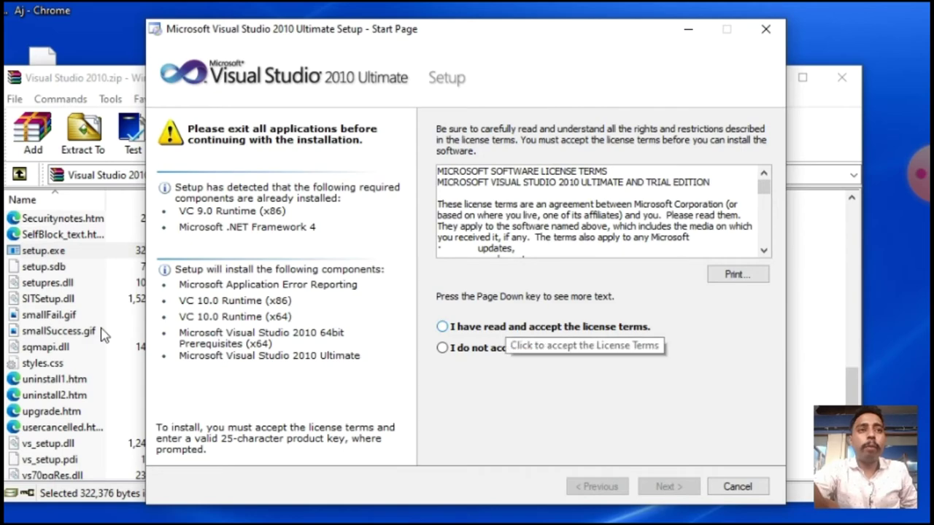
key("space")
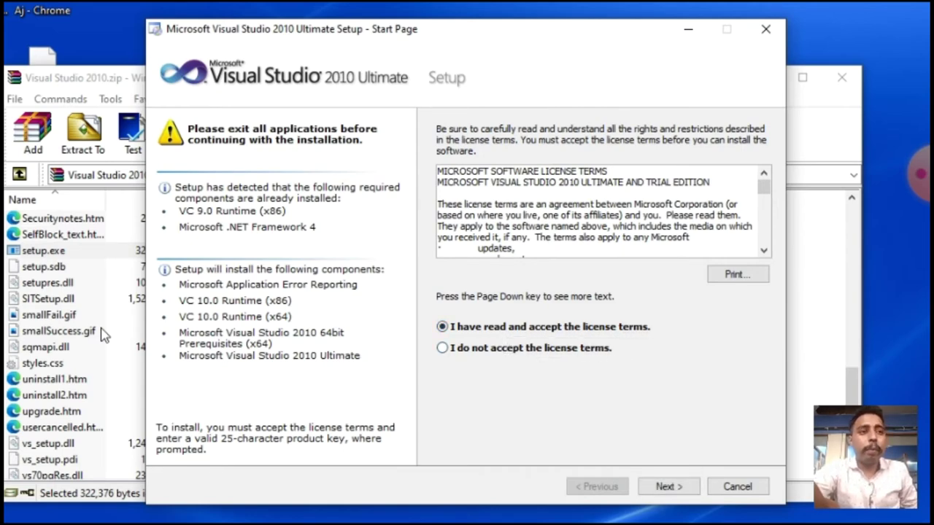
key("Tab")
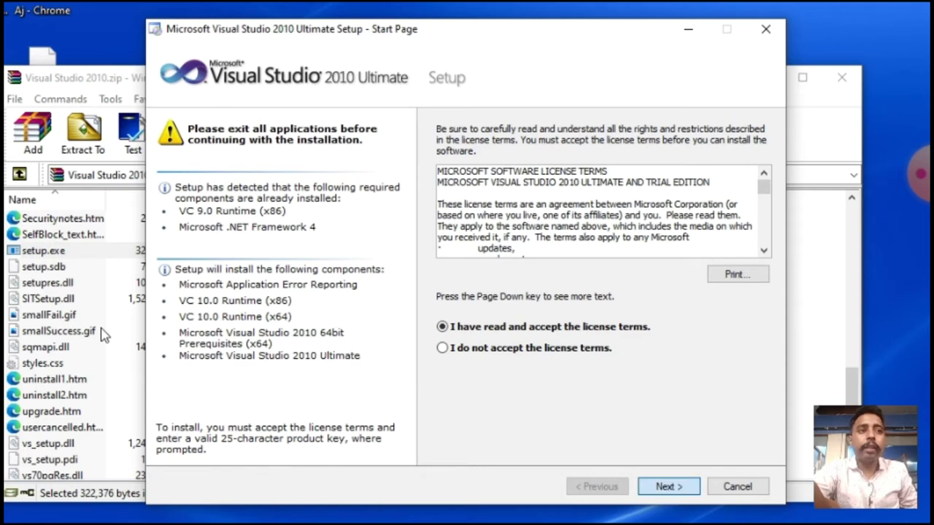
key("Return")
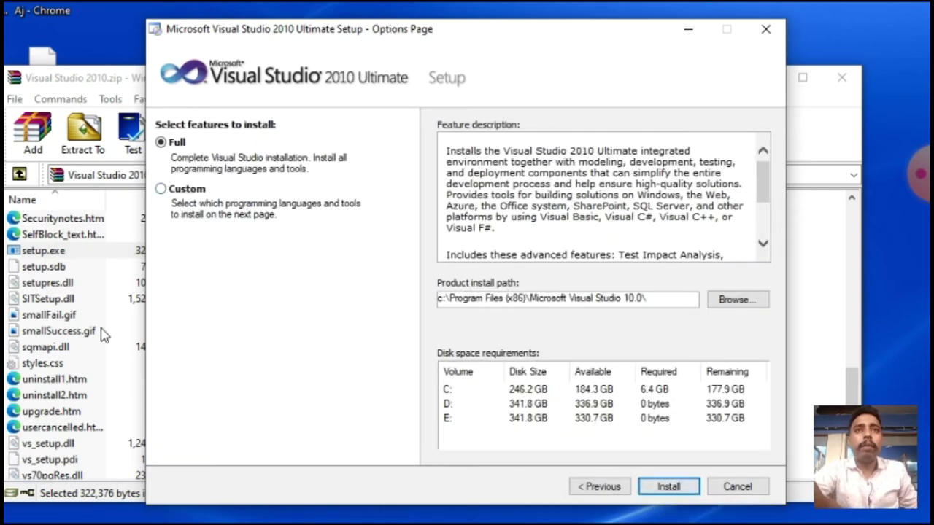
- Install Visual Studio 2010 Ultimate with the Full feature set in the default path and finish the setup wizard
key("Down")
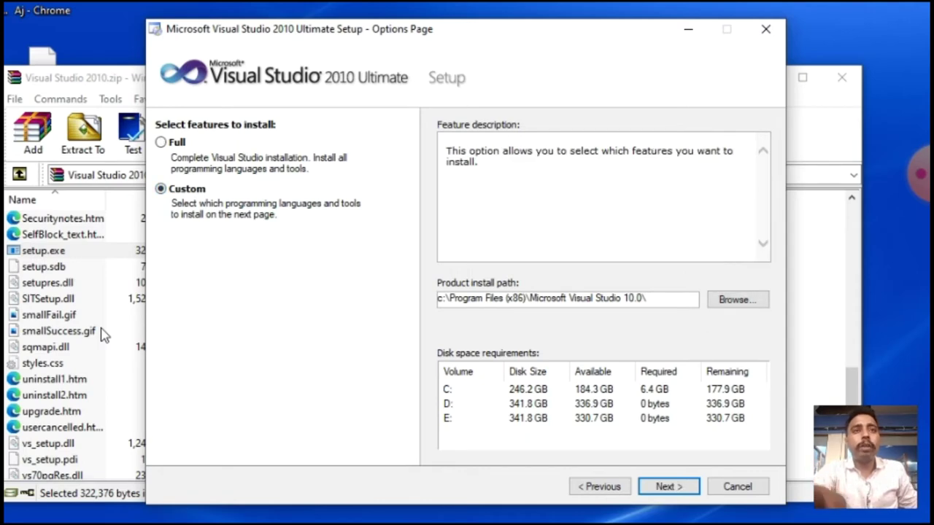
key("Up")
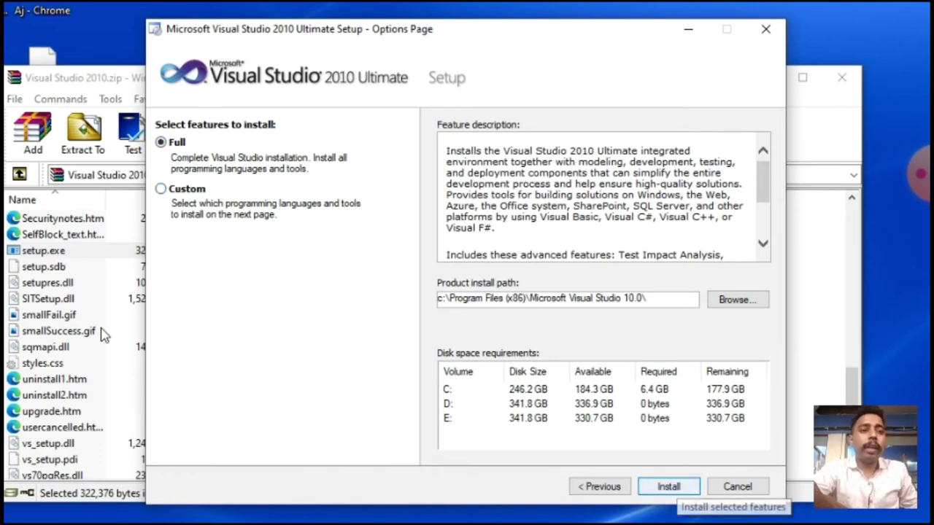
key("Return")
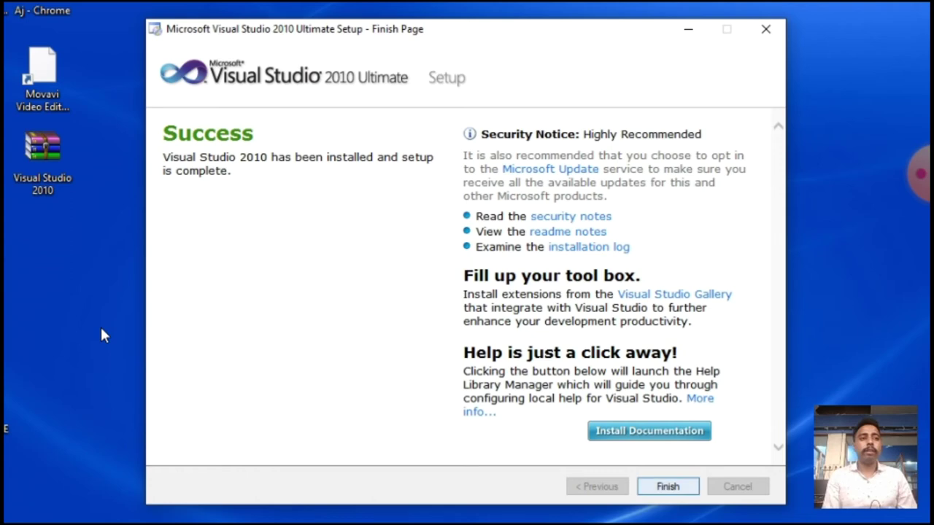
key("Return")
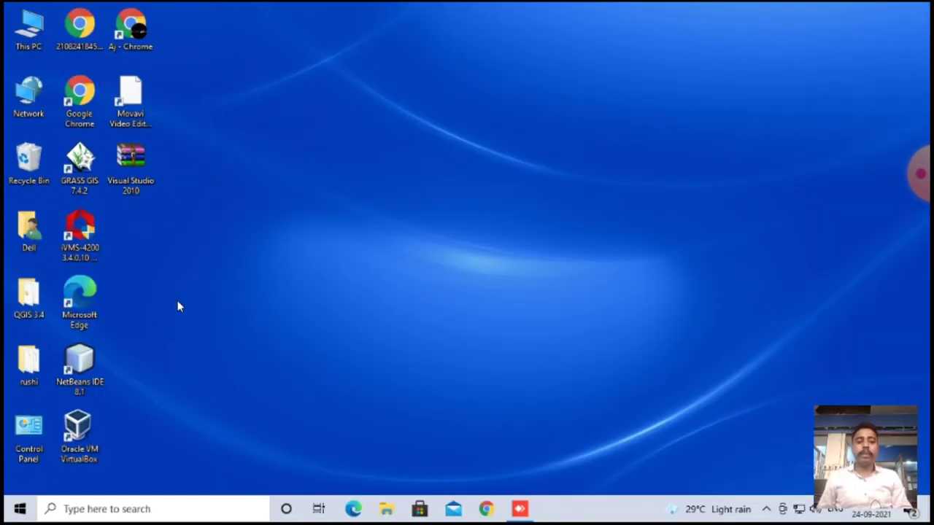
- Search Windows for "vis", launch Microsoft Visual Studio 2010, and start it with General Development Settings as the default environment
key("super")
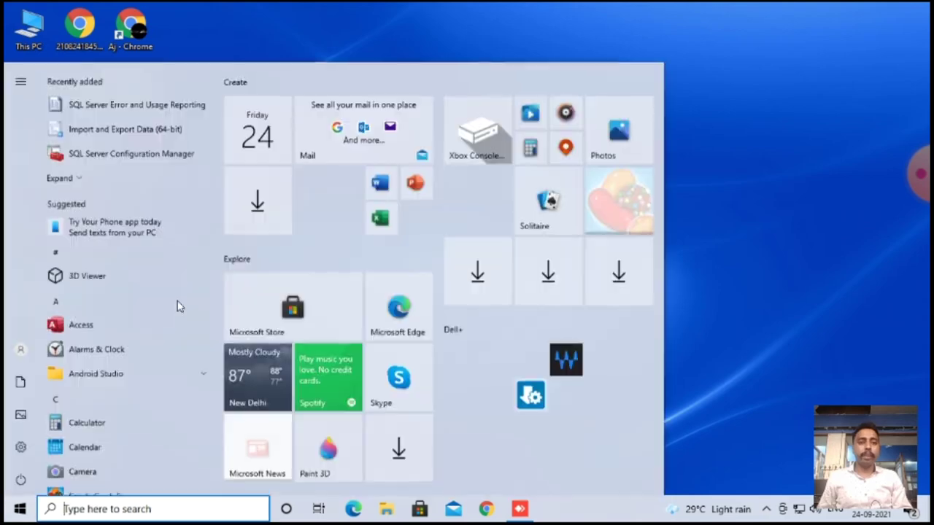
type("s")
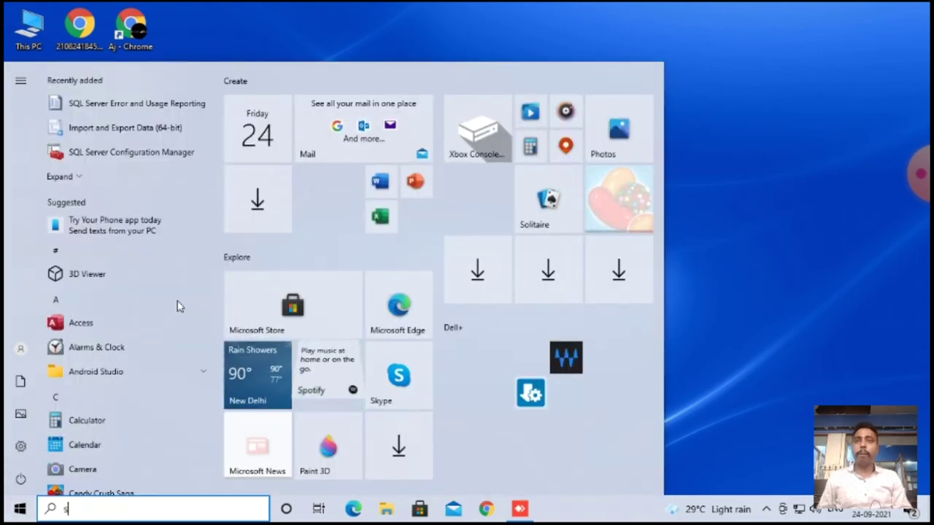
key("BackSpace")
type("vis")
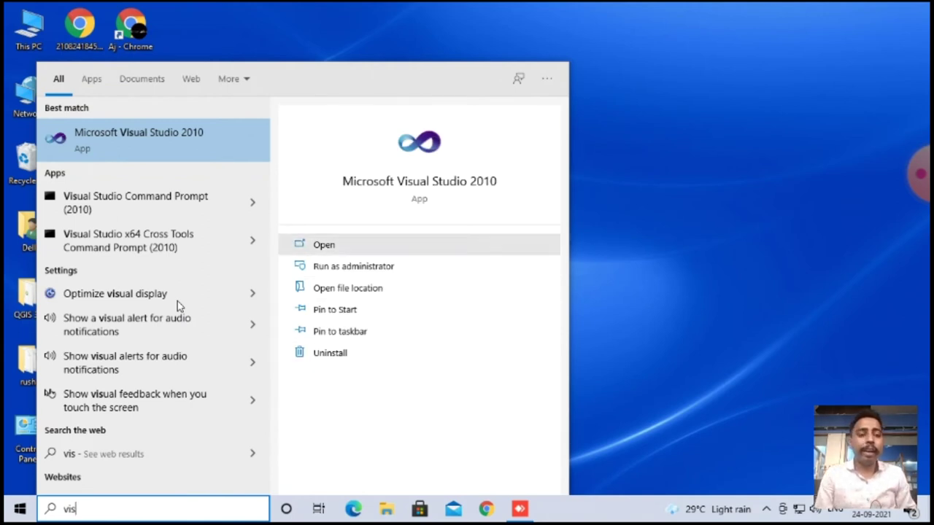
key("Return")
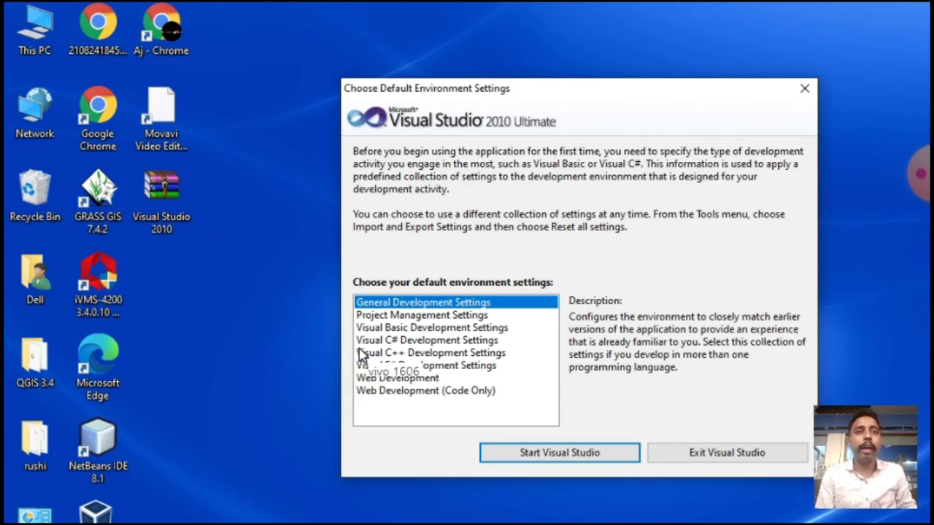
key("Return")
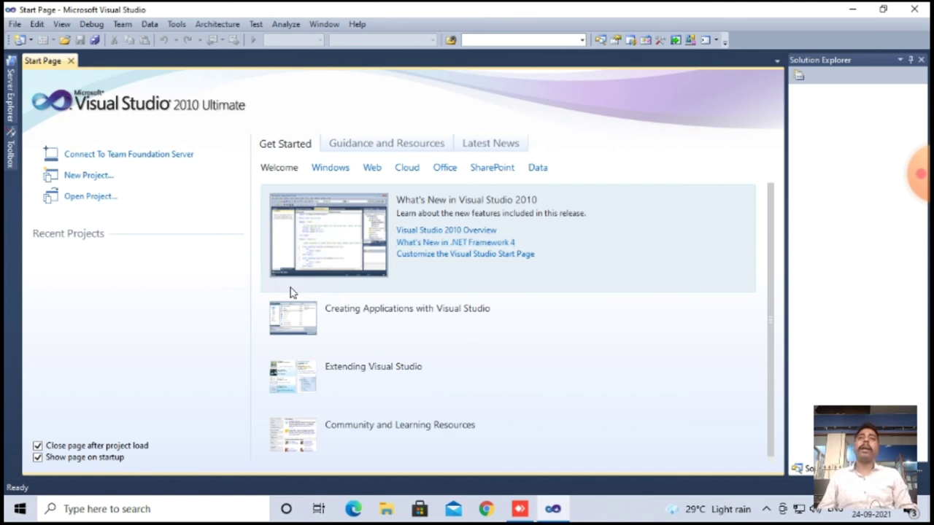
- Open the Import and Export Settings Wizard and go to the default collections, choosing Reset all settings without saving the current settings
key("alt")
key("Right")
key("Right")
key("Right")
key("Right")
key("Right")
key("Right")
key("Down")
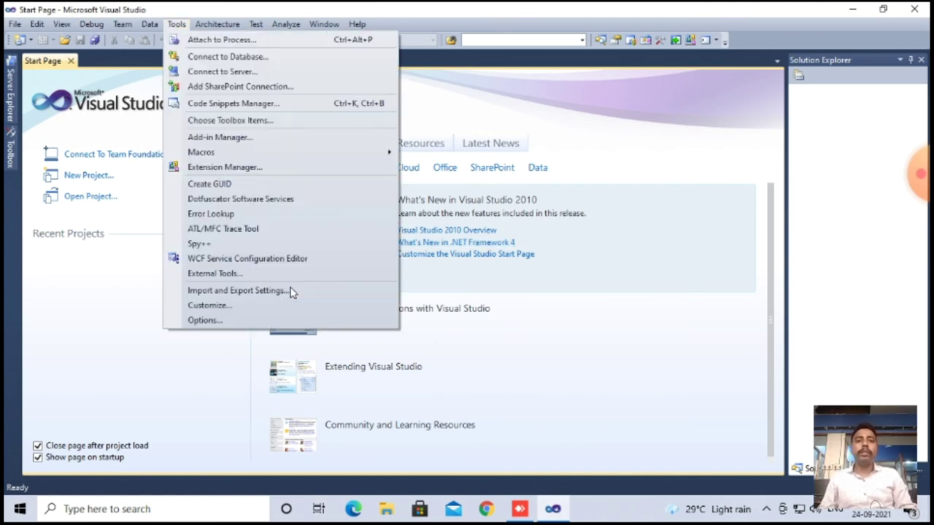
left_click(290, 291)
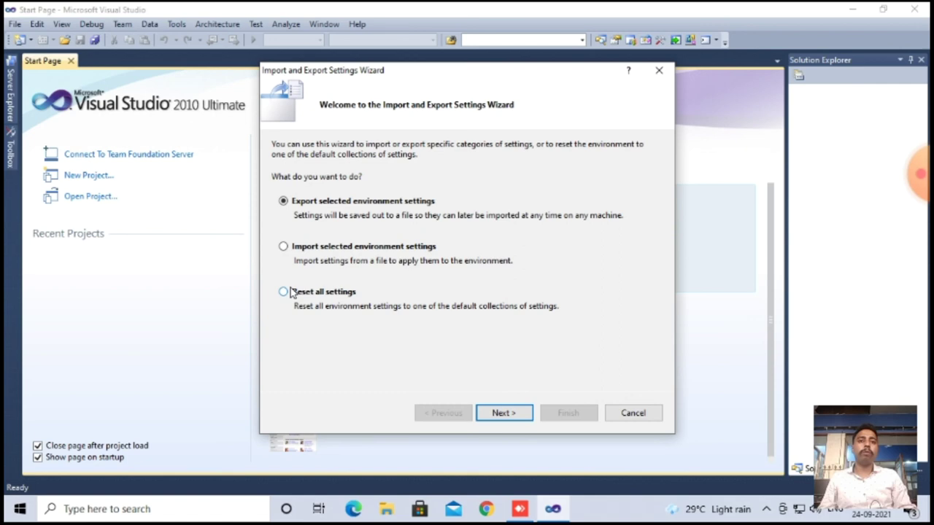
left_click(292, 293)
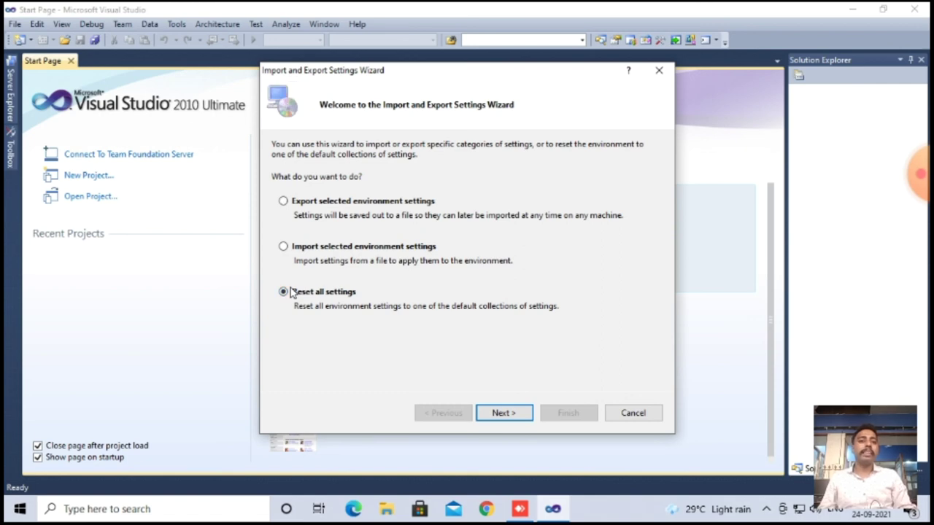
key("Return")
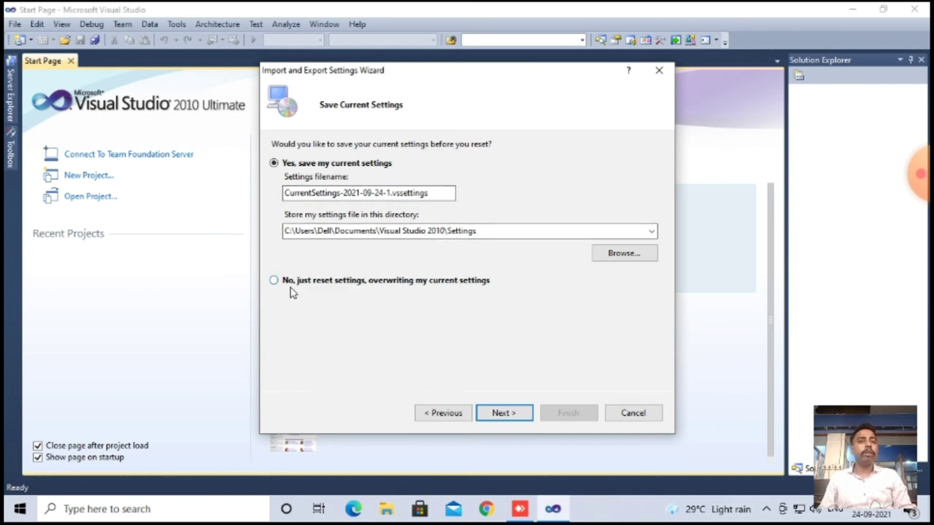
left_click(291, 289)
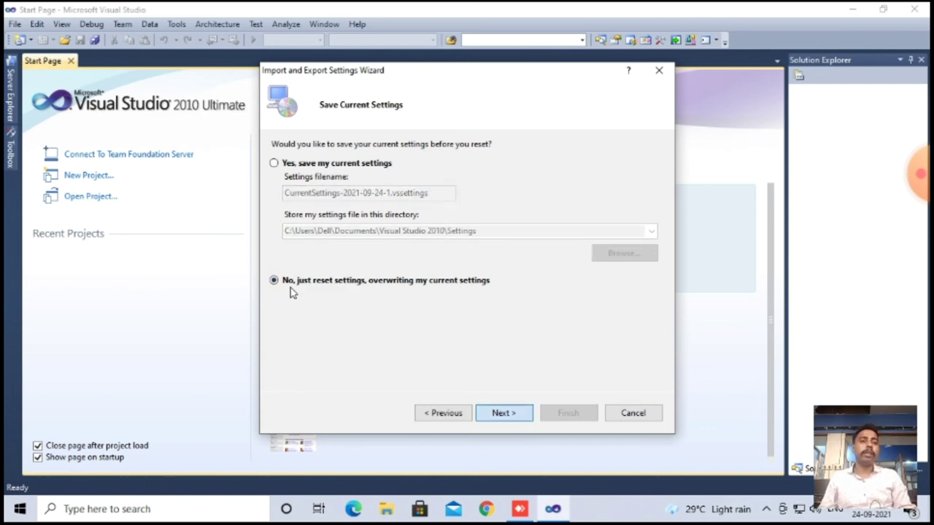
key("Return")
- Examine the descriptions of the default settings collections, from General Development Settings to Web Development (Code Only), and cancel the wizard
key("Down")
key("Down")
key("Up")
key("Up")
key("Down")
key("Down")
key("Down")
key("Down")
key("Down")
key("Down")
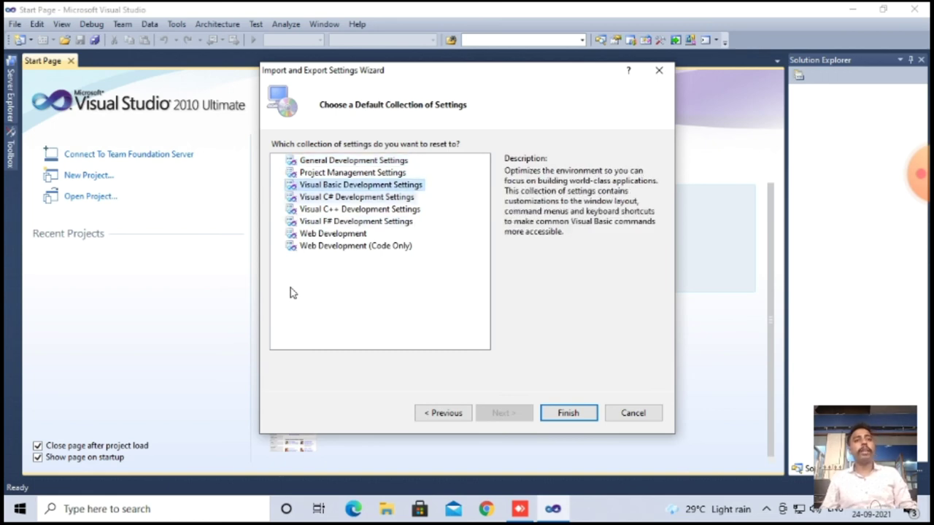
key("Up")
key("Up")
key("Up")
key("Up")
key("Up")
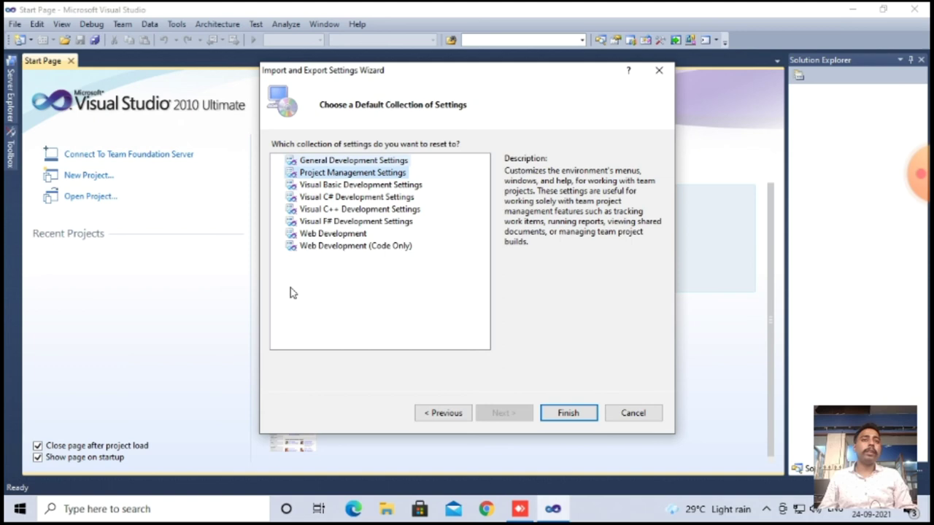
key("Up")
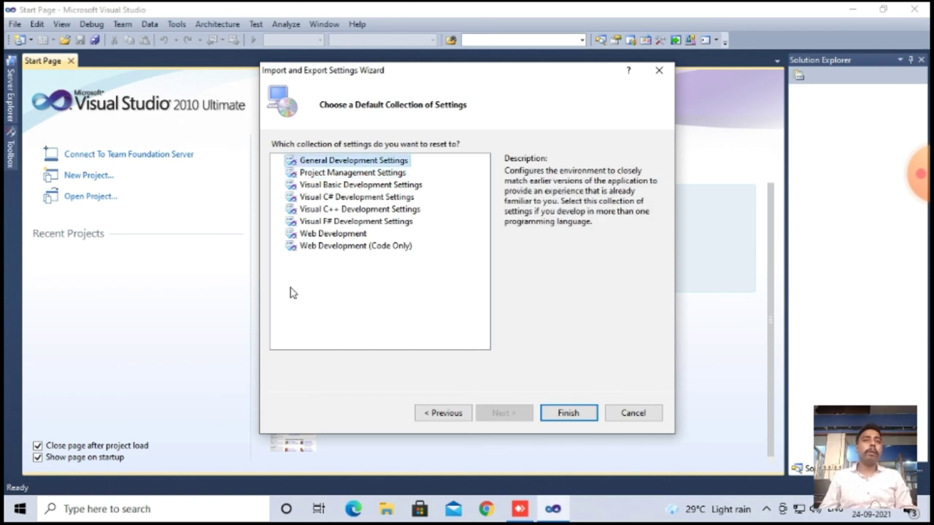
key("Down")
key("Down")
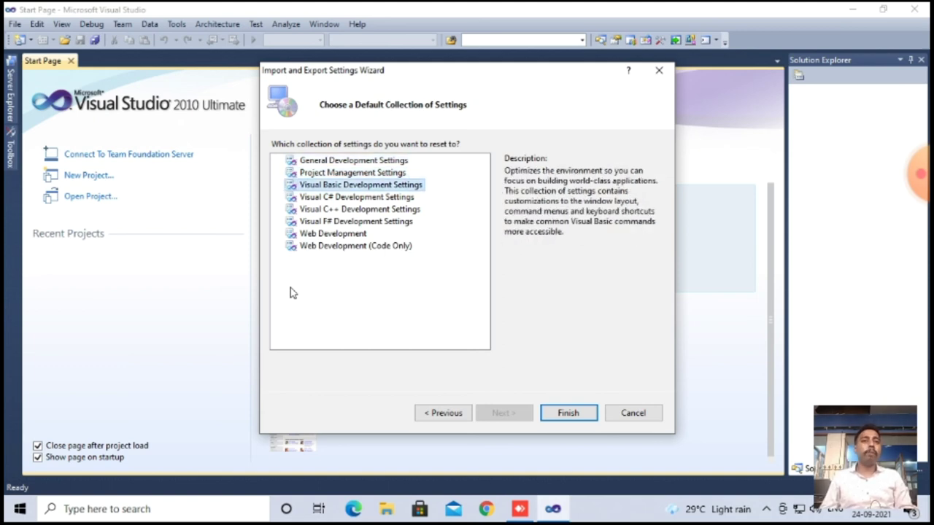
key("Down")
key("Down")
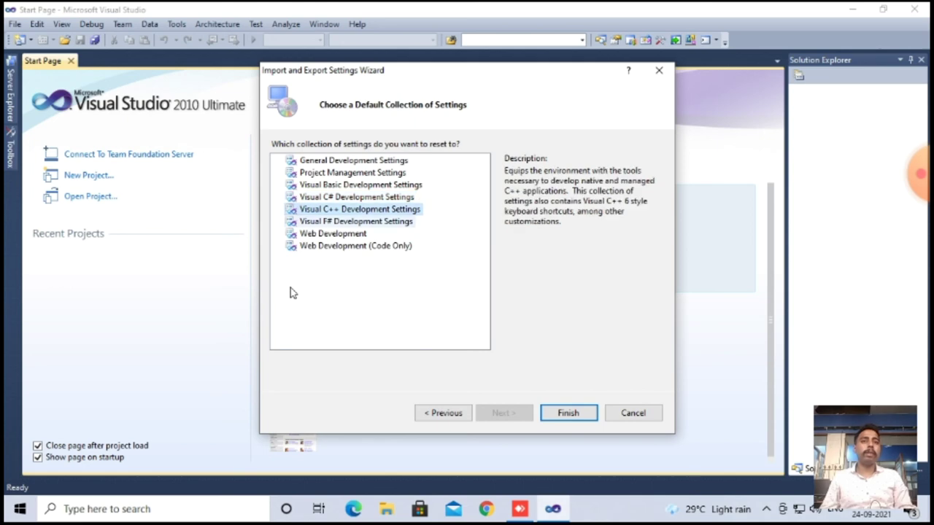
key("Down")
key("Down")
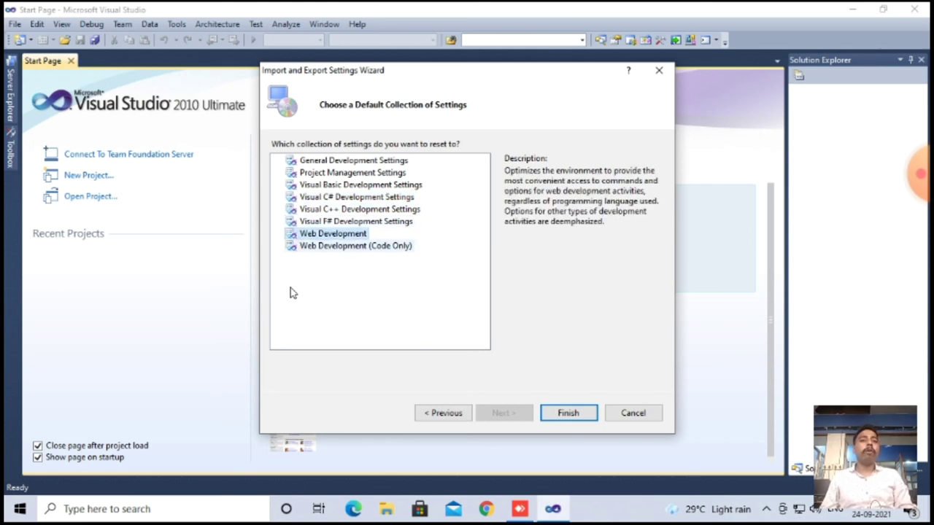
key("Down")
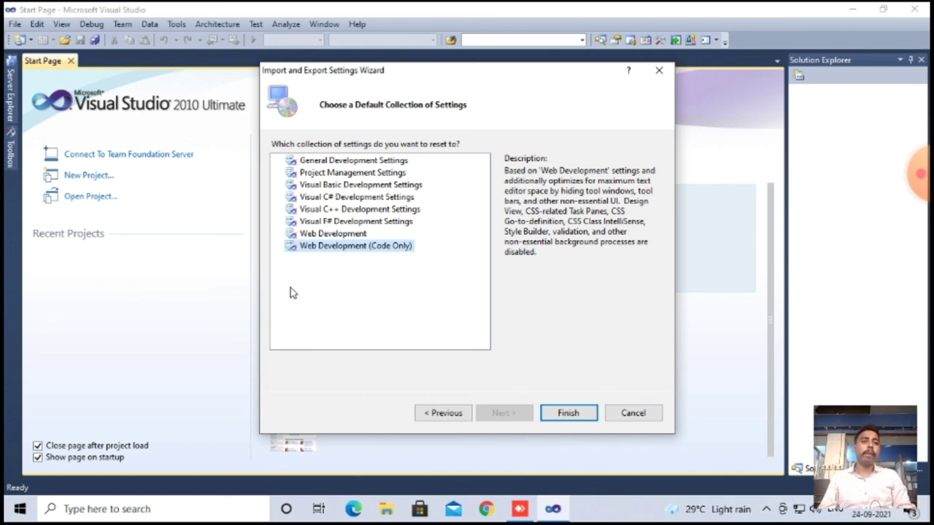
key("Up")
key("Up")
key("Up")
key("Up")
key("Up")
key("Up")
key("Up")
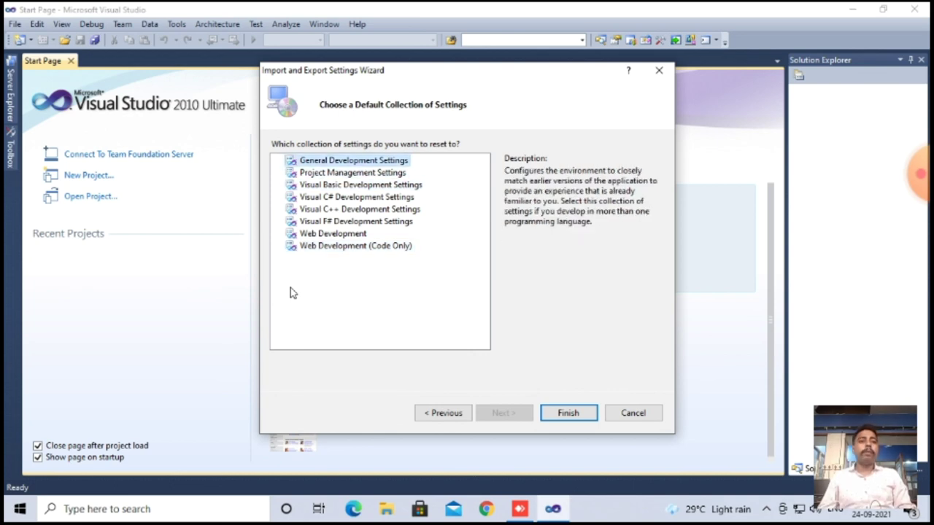
key("Escape")
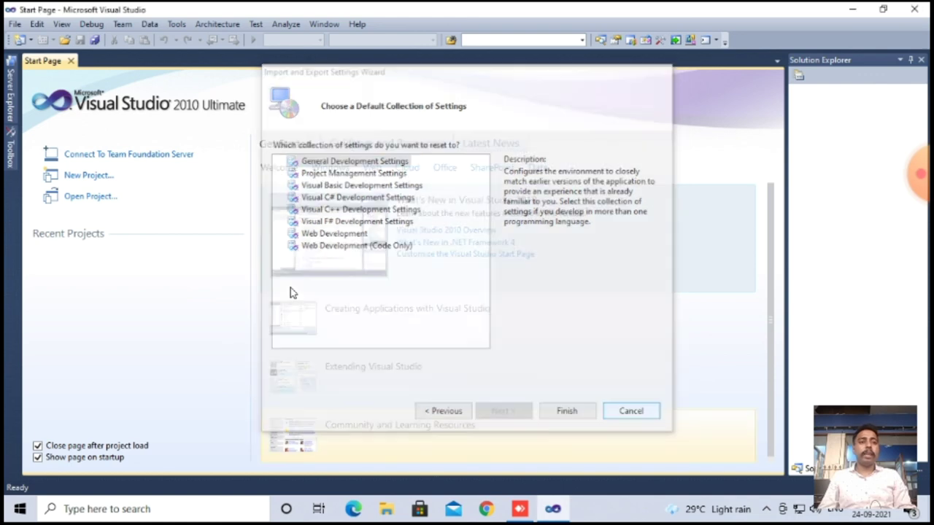